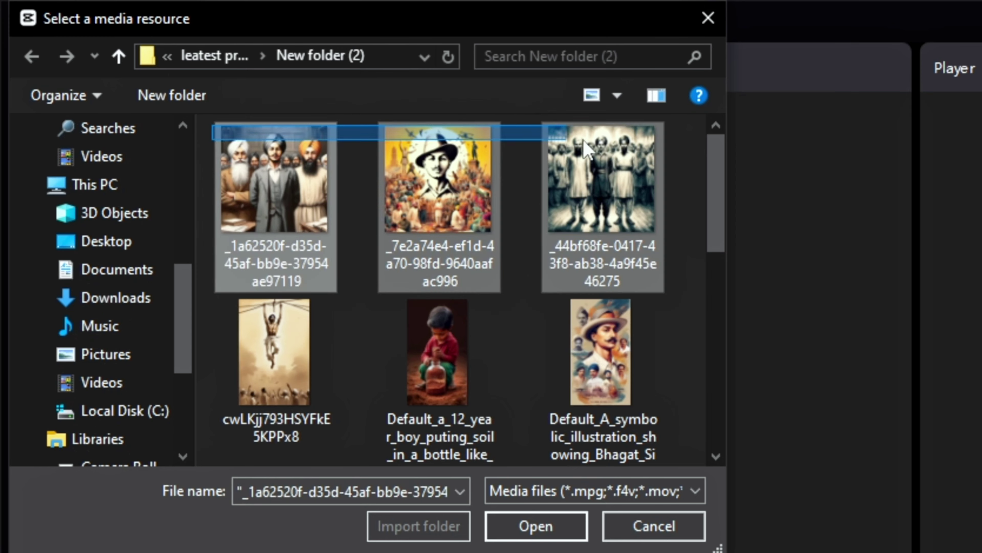
# Import the selected images and voice-over from New folder (2) and place the ElevenLabs voice-over at the start of the timeline.
pyautogui.click(529, 533)
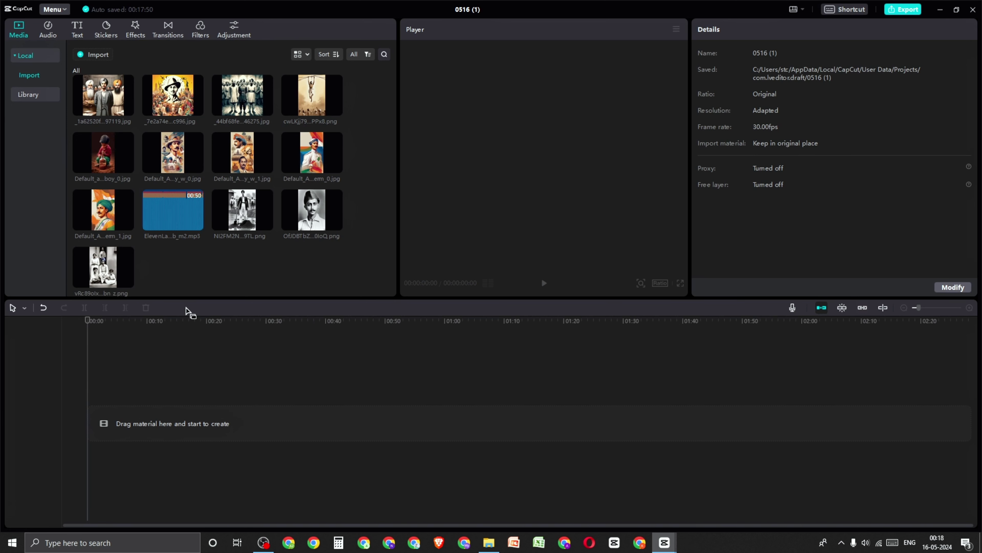
pyautogui.moveTo(189, 219)
pyautogui.moveTo(176, 216); pyautogui.dragTo(93, 466)
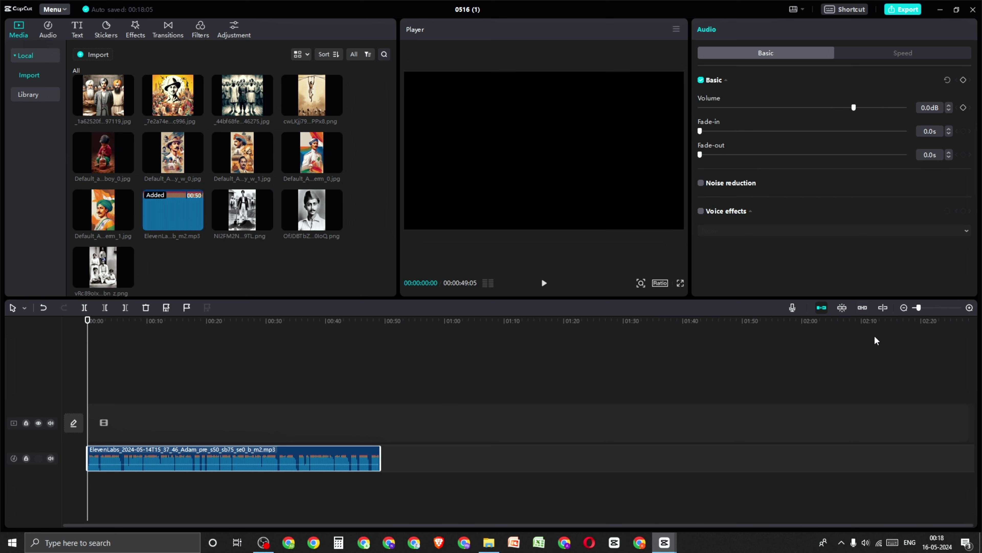
pyautogui.moveTo(919, 308); pyautogui.dragTo(935, 309)
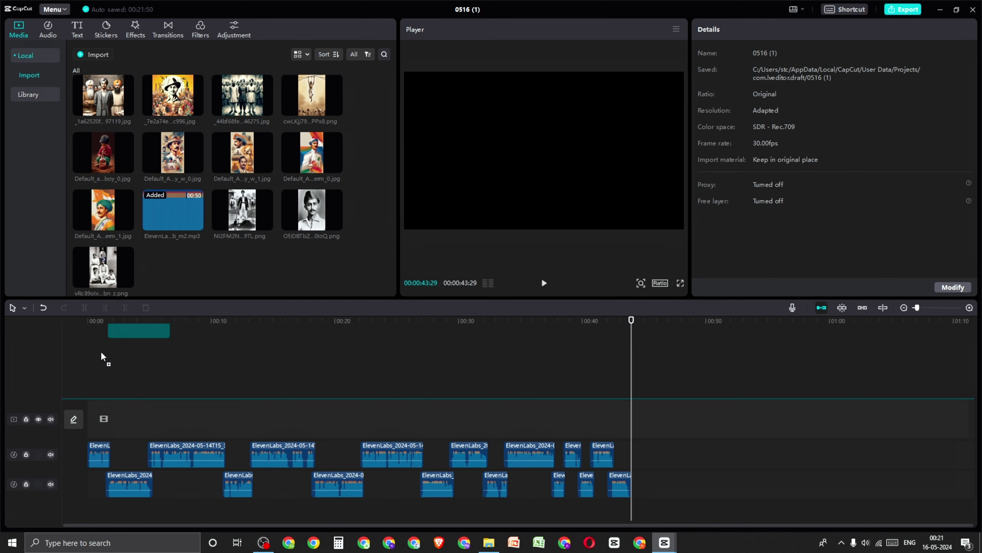
# Place the imported images in sequence on the main video track above the voice-over segments.
pyautogui.moveTo(105, 351); pyautogui.dragTo(214, 386)
pyautogui.press('space')
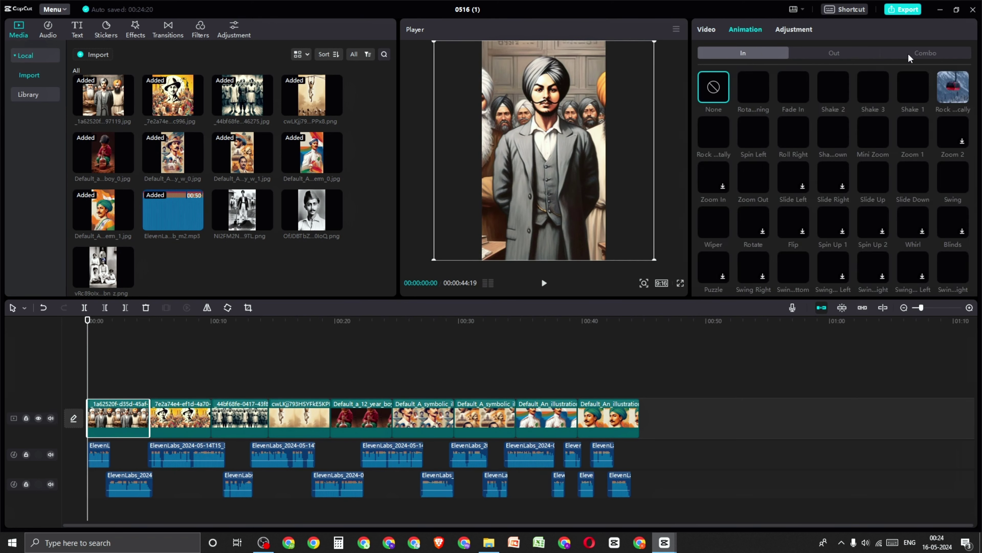
# Apply combo animations such as Train 3 to the image clips and play the timeline from the start.
pyautogui.click(706, 31)
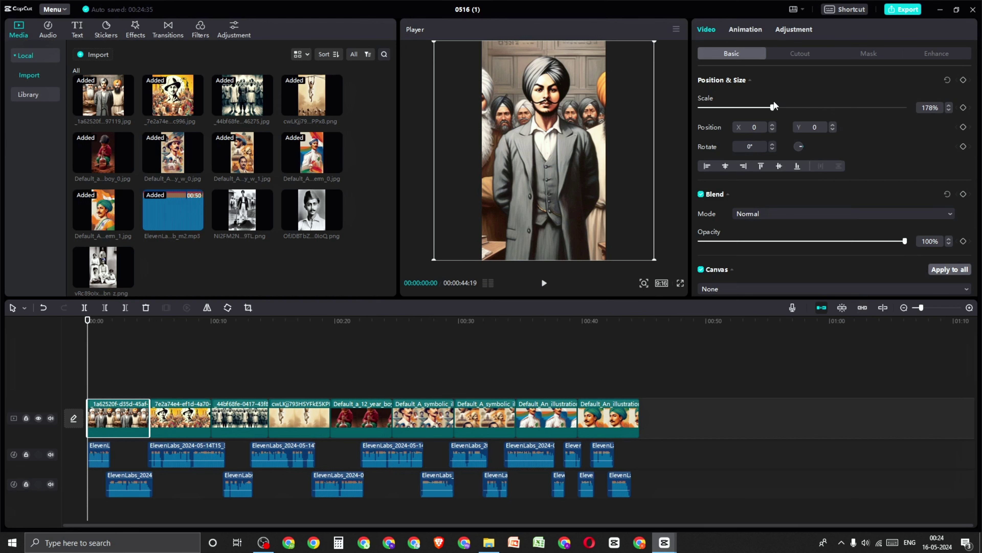
pyautogui.click(746, 28)
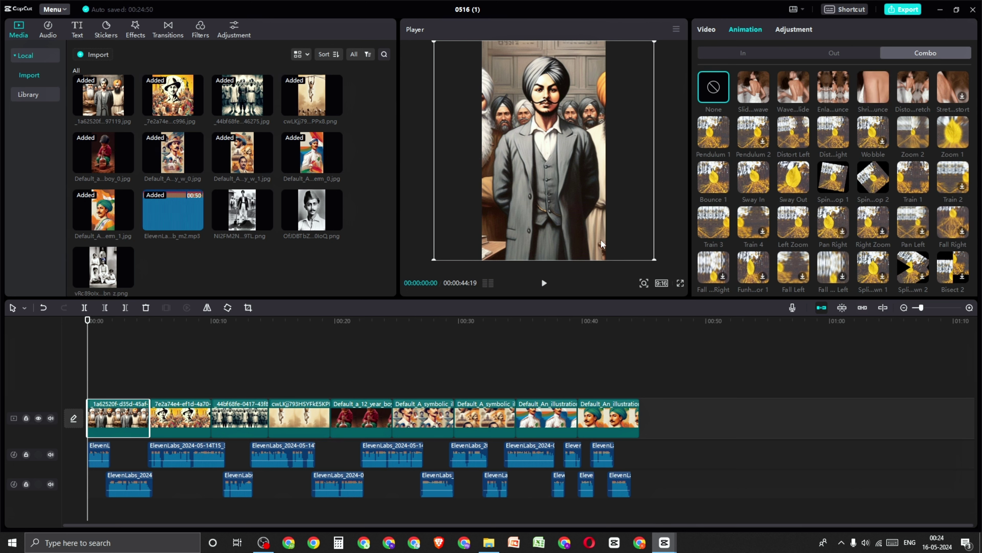
pyautogui.click(177, 417)
pyautogui.click(321, 415)
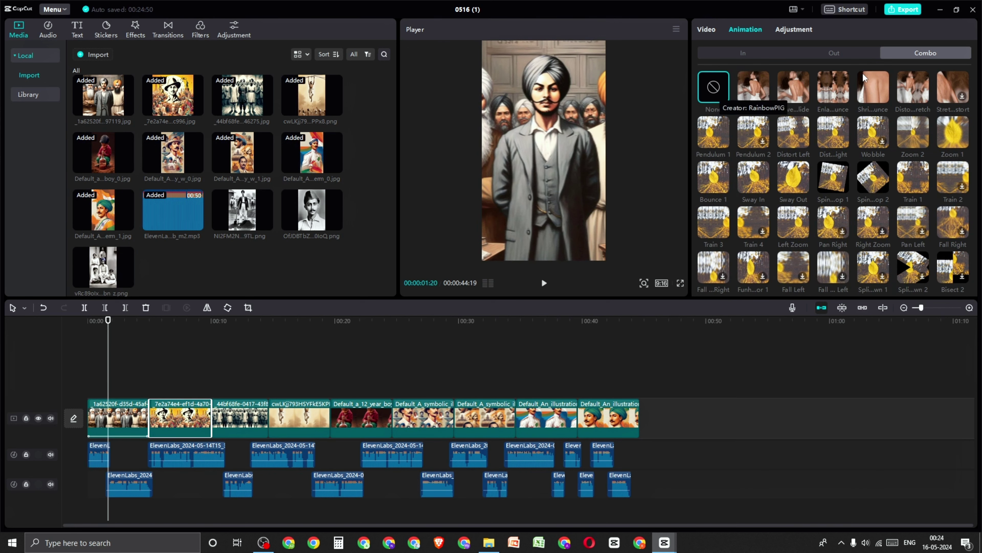
pyautogui.click(714, 224)
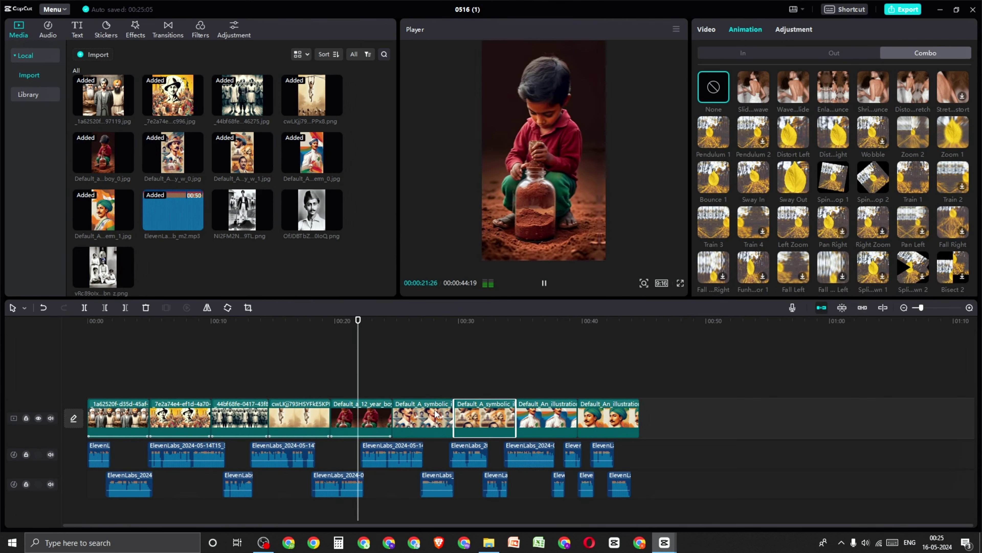
pyautogui.click(76, 378)
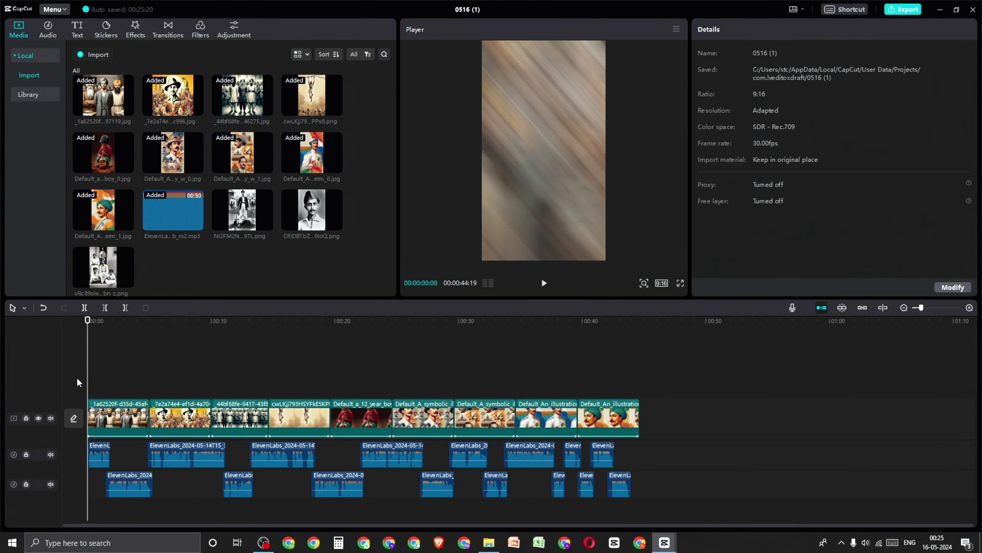
pyautogui.press('space')
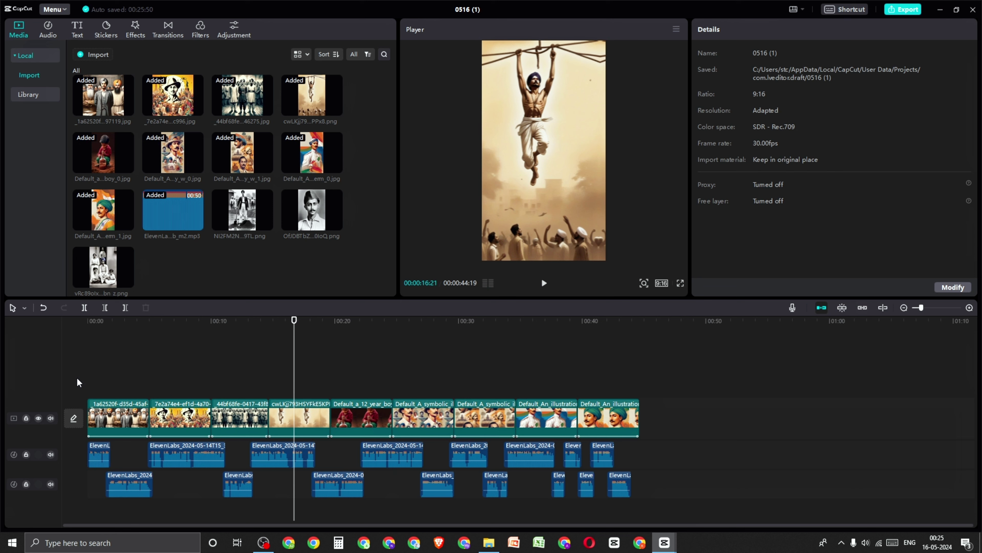
# Import the music track Warzone - Anno Domini Beats from the Downloads folder and preview the video with it as background music.
pyautogui.hotkey('ctrl', 'i')
pyautogui.click(50, 80)
pyautogui.scroll(-1, 128, 161)
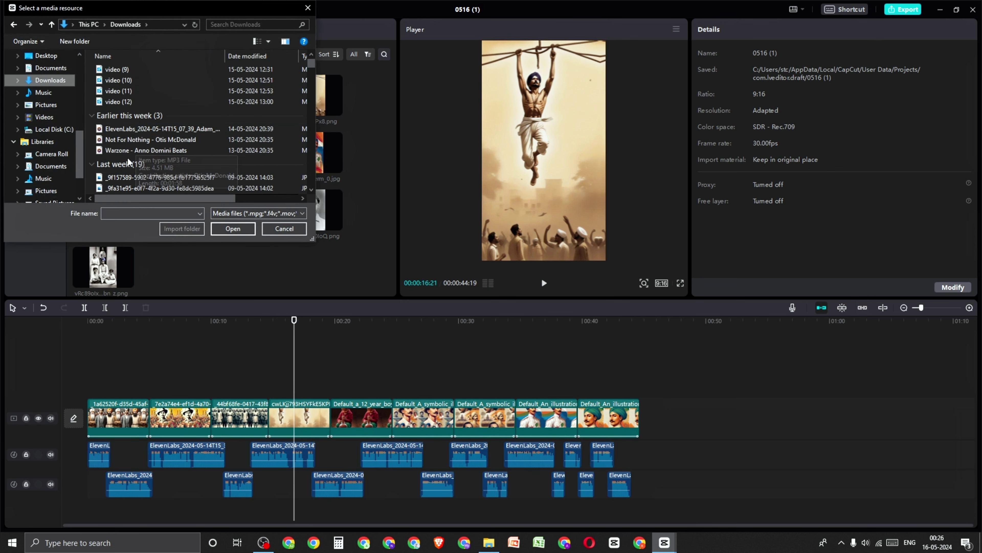
pyautogui.click(146, 150)
pyautogui.click(233, 228)
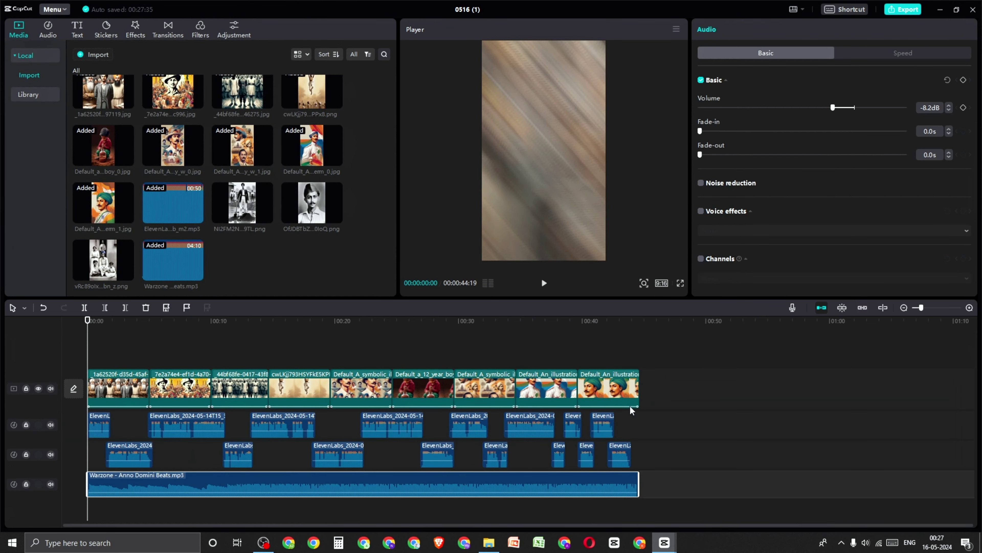
pyautogui.press('space')
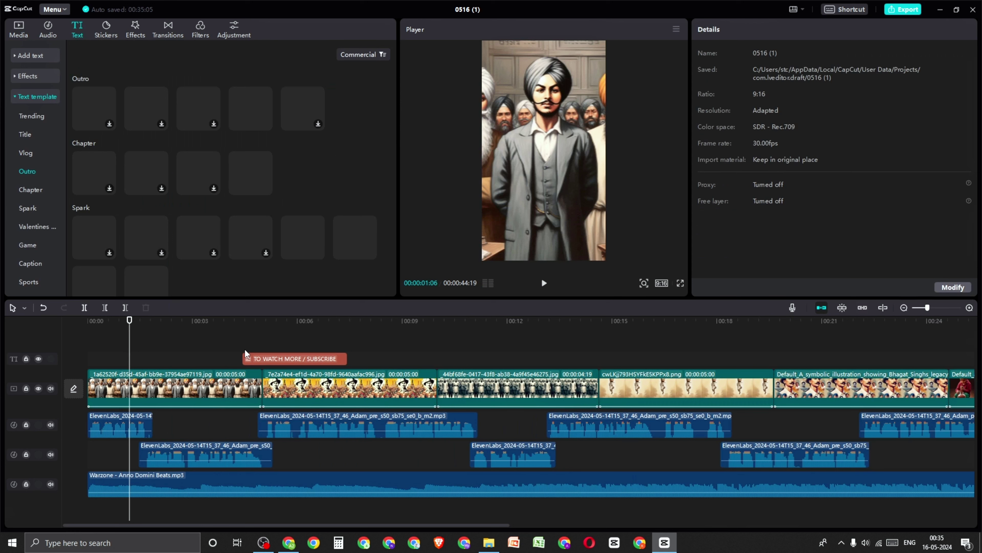
# Move the TO WATCH MORE / SUBSCRIBE text template over the first image, starting at about 1 second, and preview it.
pyautogui.moveTo(271, 359); pyautogui.dragTo(159, 359)
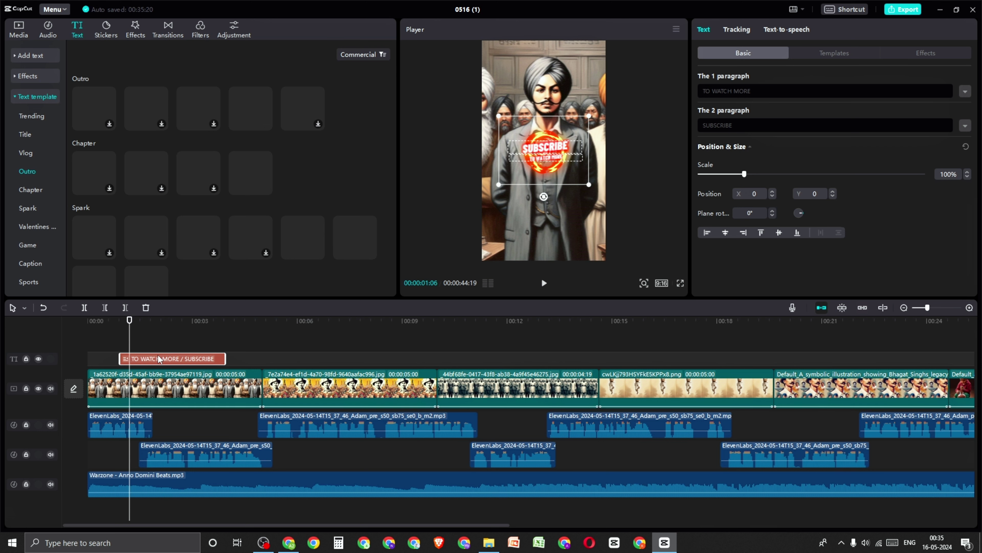
pyautogui.click(118, 350)
pyautogui.press('space')
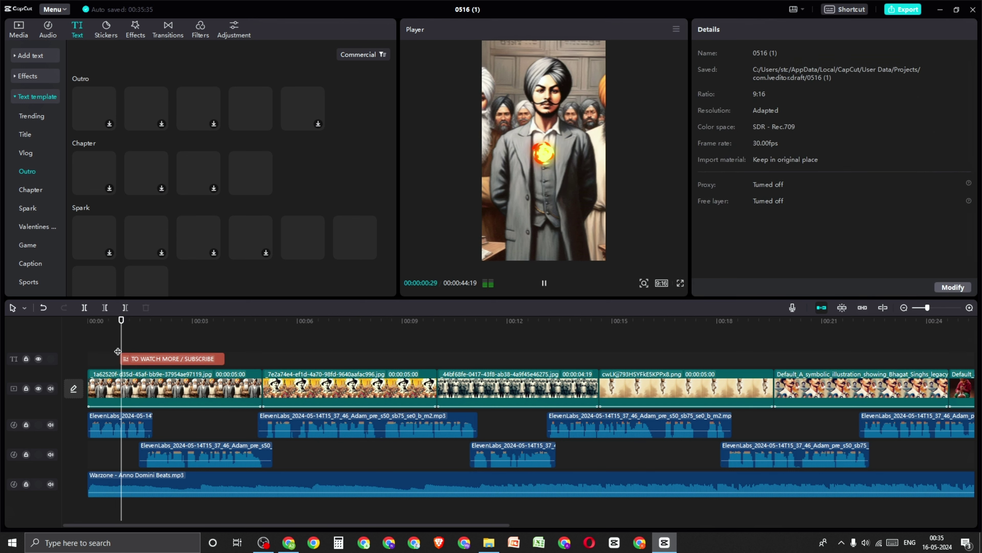
pyautogui.press('space')
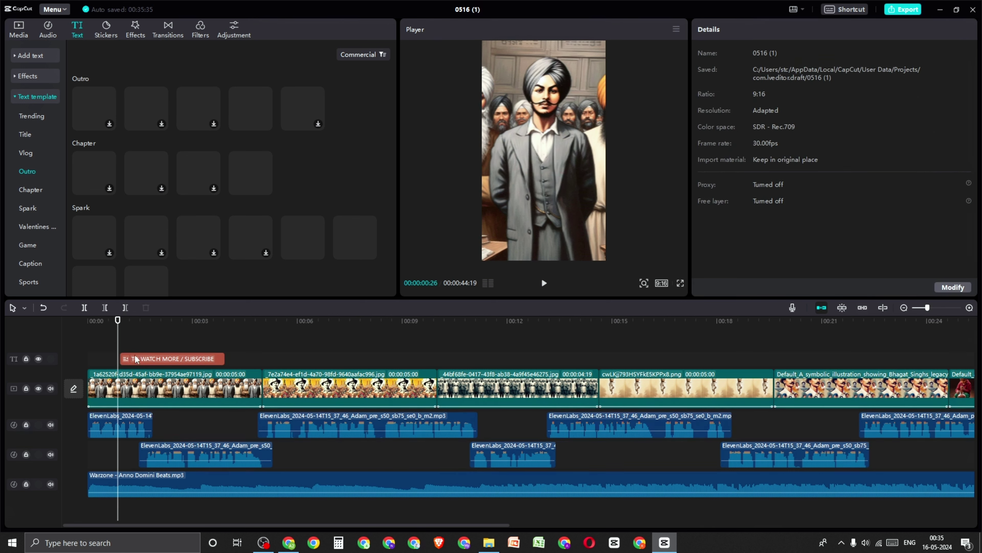
# Clear the first paragraph's text, TO WATCH MORE, from the text template over the first image.
pyautogui.click(135, 355)
pyautogui.click(136, 350)
pyautogui.click(146, 358)
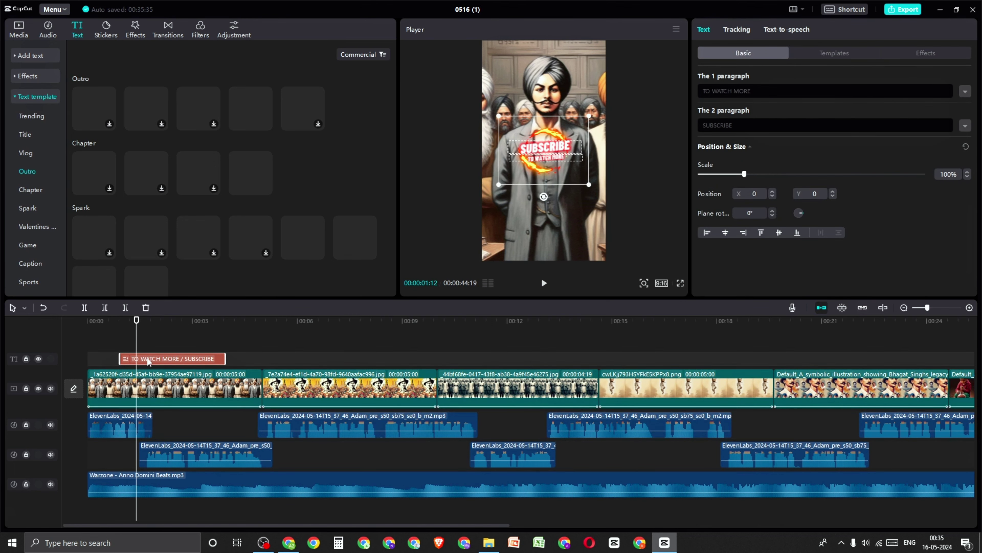
pyautogui.moveTo(754, 91); pyautogui.dragTo(675, 95)
pyautogui.press('BackSpace')
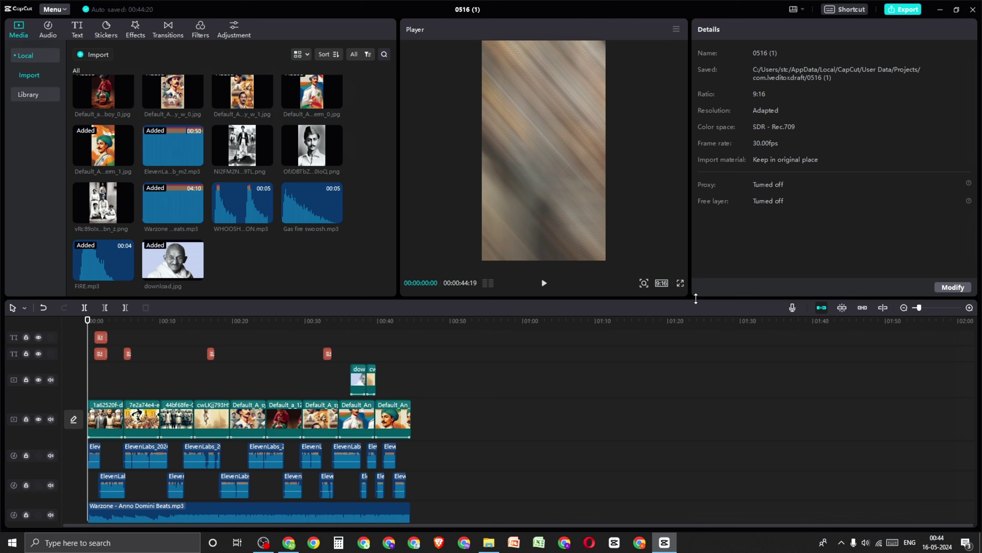
# Preview the opening of the finished timeline and export the video with the frame rate set to 60fps.
pyautogui.press('space')
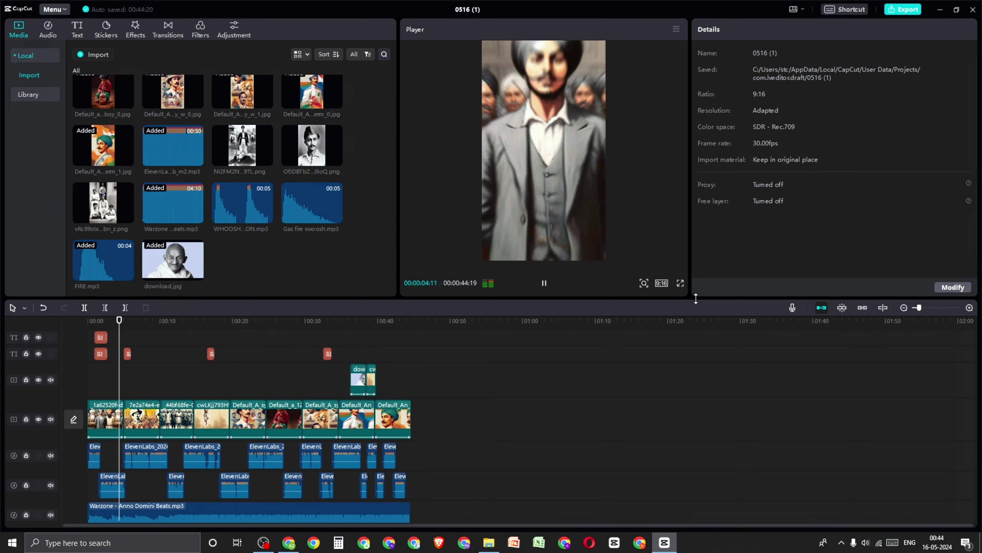
pyautogui.press('space')
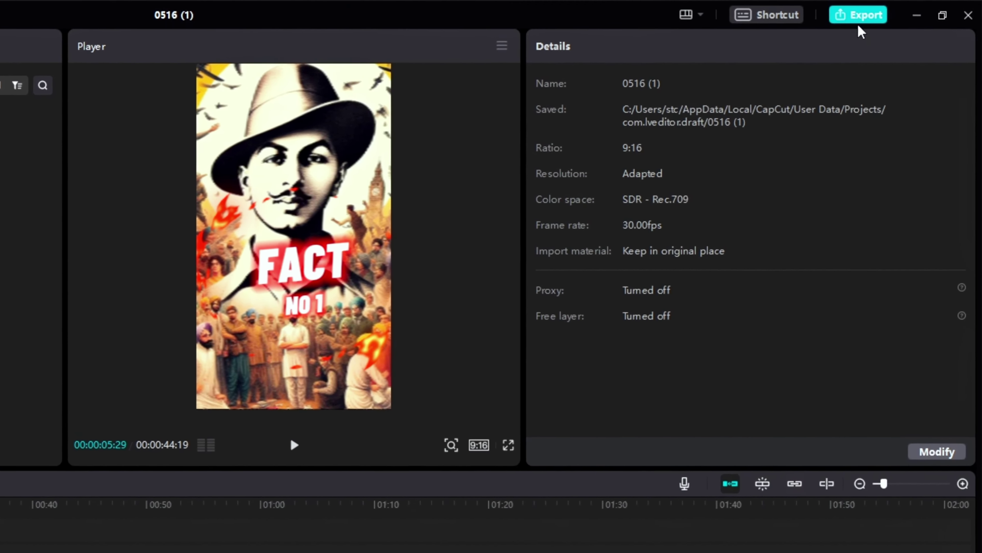
pyautogui.click(864, 14)
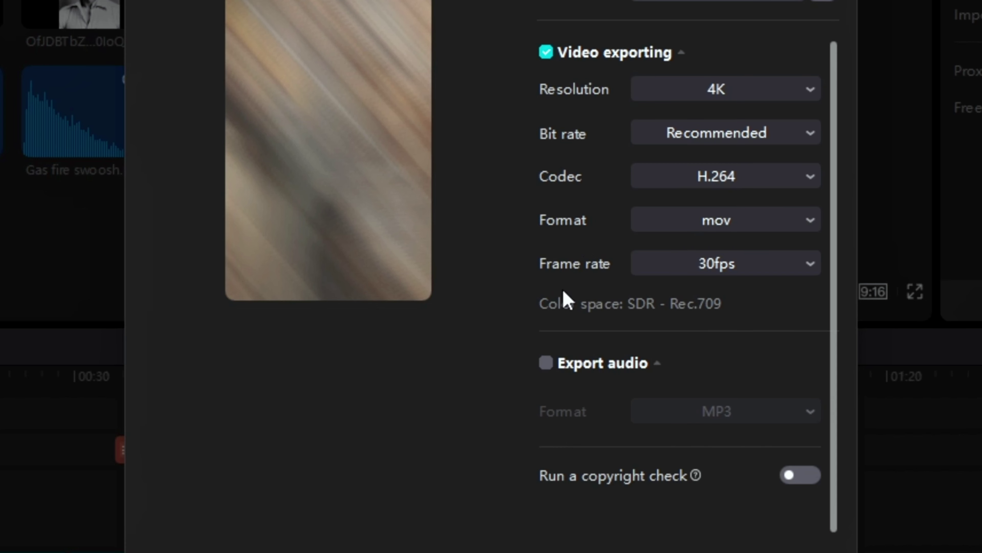
pyautogui.click(759, 265)
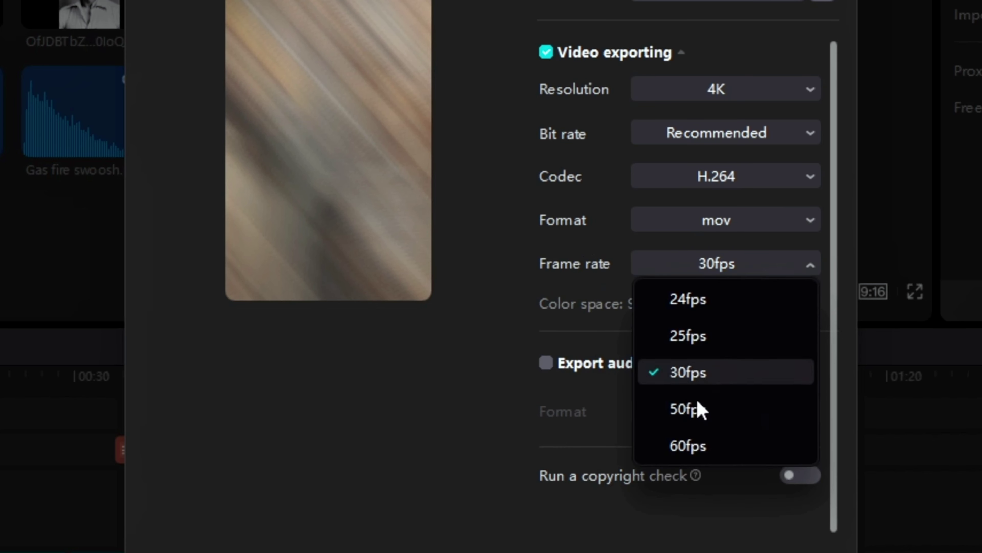
pyautogui.click(692, 449)
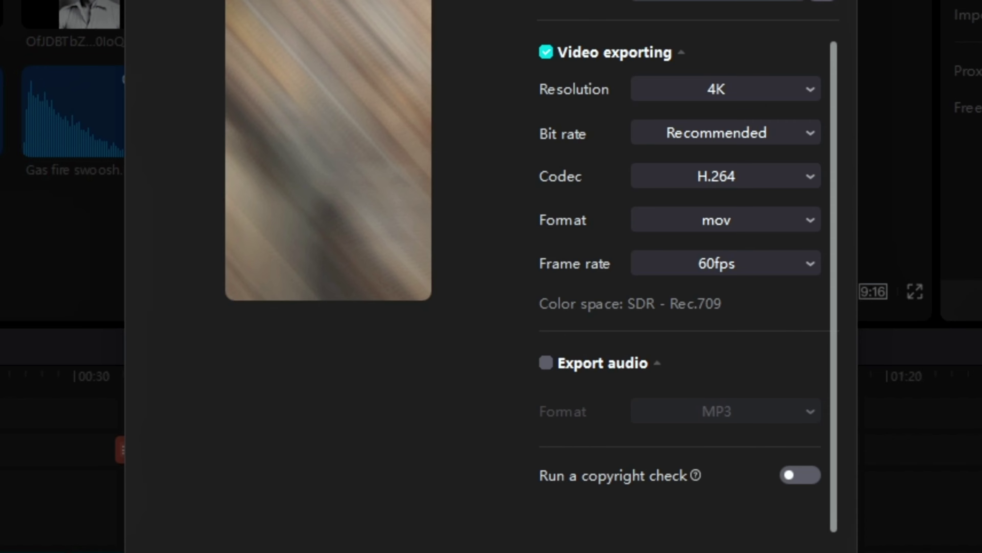
pyautogui.click(659, 522)
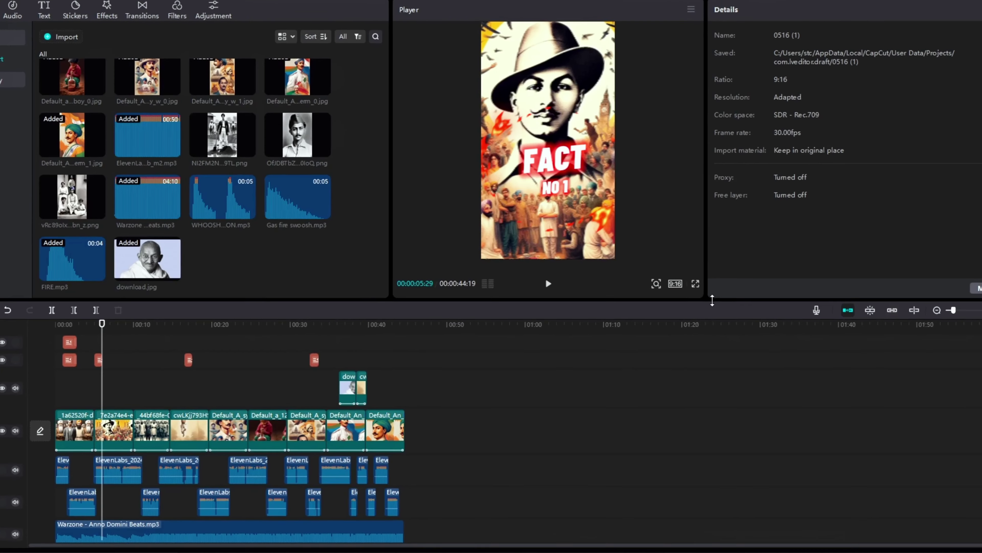